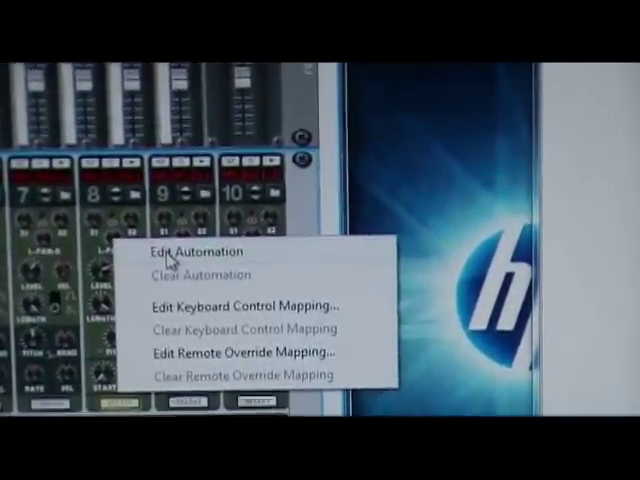
Enable automation on drum 8's pan and sweep it from 14 to -61.
{"action": "left_click", "coordinate": [170, 258]}
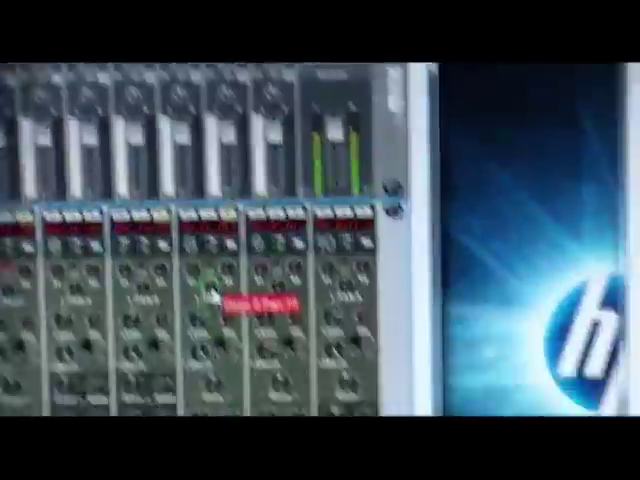
{"action": "left_click_drag", "start_coordinate": [210, 291], "coordinate": [226, 279]}
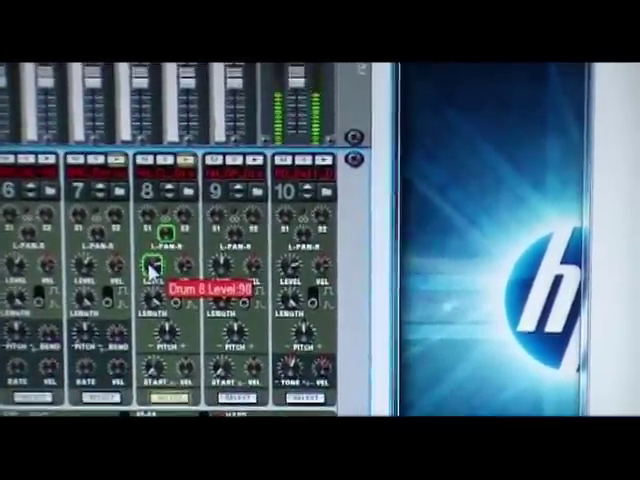
Record drum 8's level falling from 98 to 78, back up to 80, then down to 68.
{"action": "left_click_drag", "start_coordinate": [152, 256], "coordinate": [150, 311]}
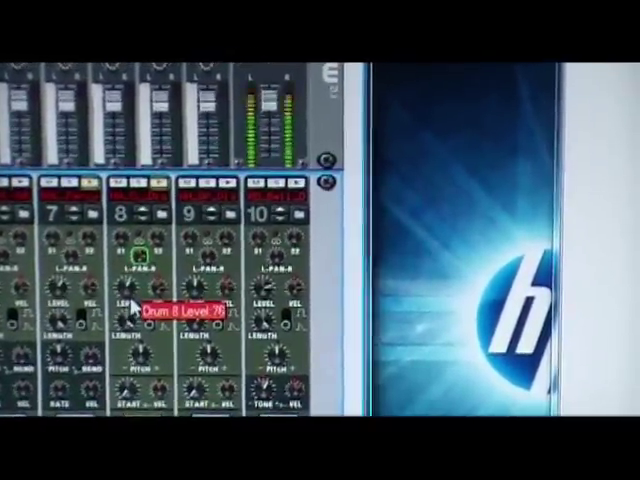
{"action": "left_click_drag", "start_coordinate": [131, 306], "coordinate": [135, 312]}
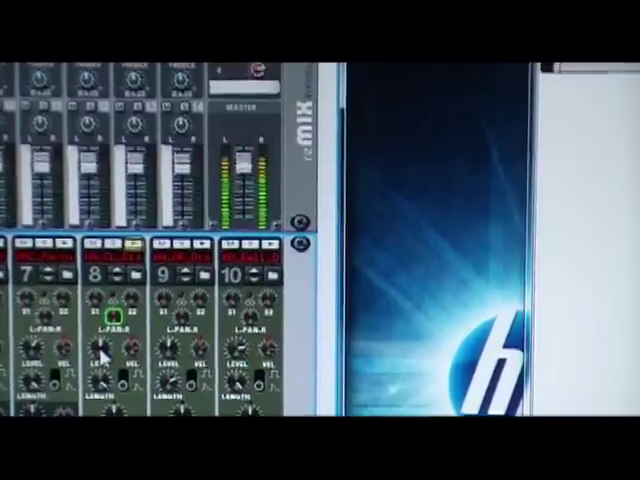
{"action": "left_click_drag", "start_coordinate": [103, 353], "coordinate": [93, 342]}
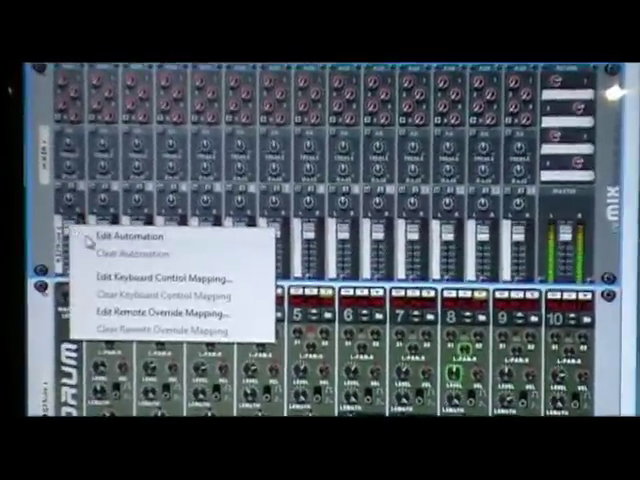
Open drum 8's recorded automation lane in the sequencer for editing.
{"action": "left_click", "coordinate": [90, 237]}
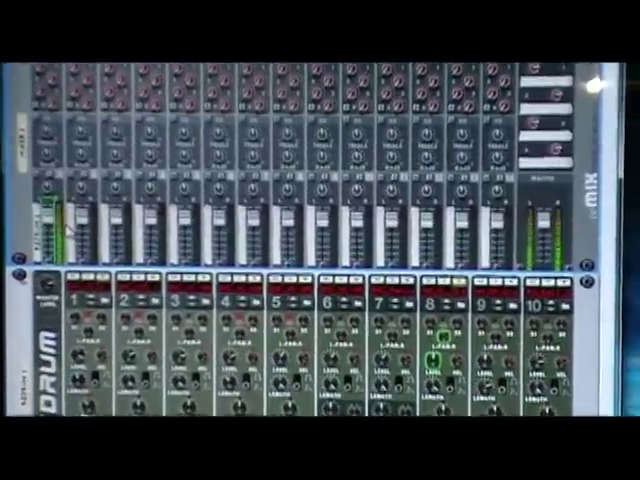